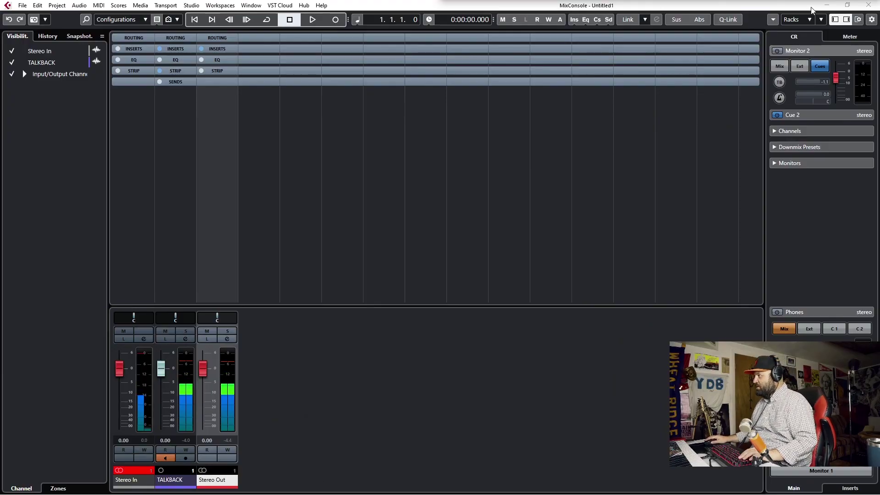
Step: Minimize the MixConsole and review ReaStream on reaper.fm/reaplugs and the OBS Studio download site
{"action": "left_click", "coordinate": [826, 5]}
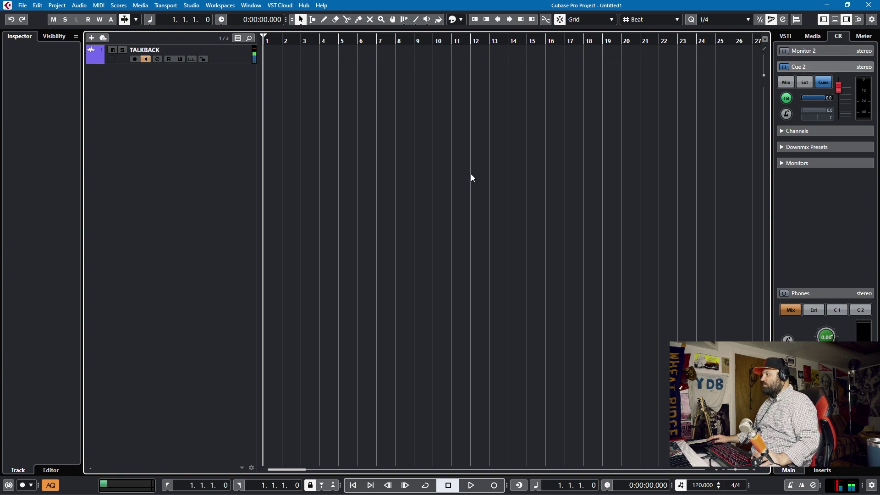
{"action": "key", "text": "alt+Tab"}
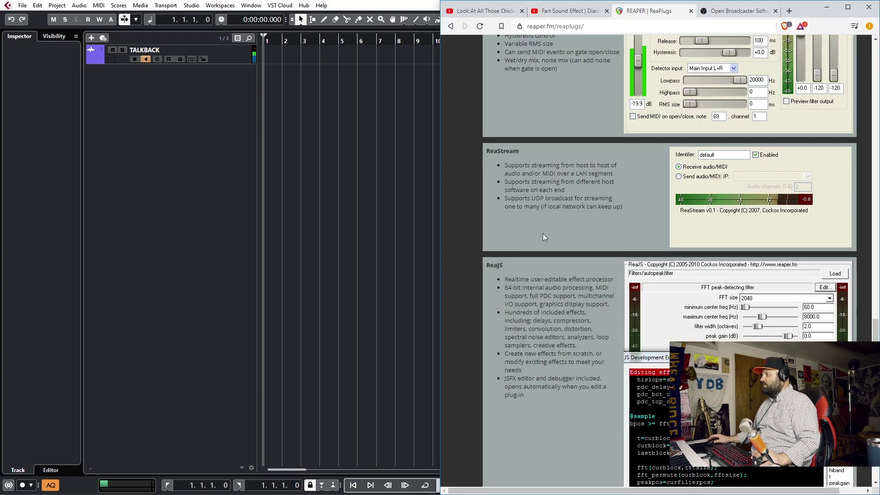
{"action": "scroll", "coordinate": [543, 238], "scroll_direction": "up", "scroll_amount": 20}
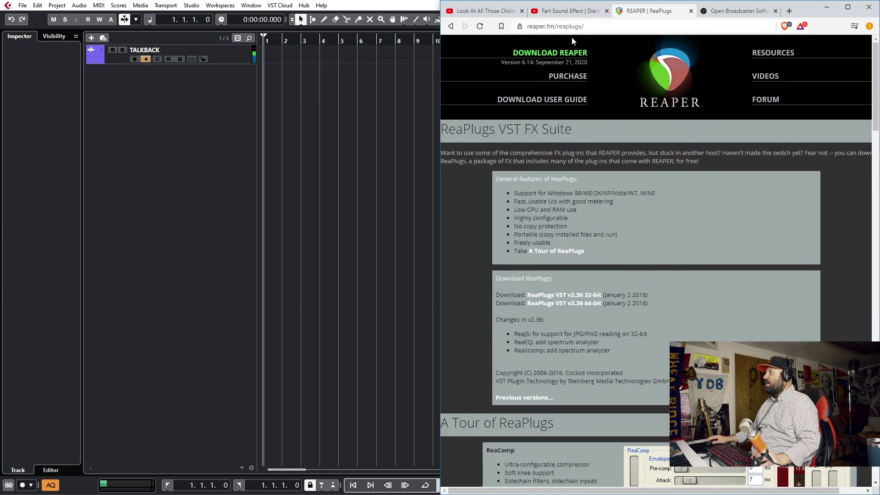
{"action": "scroll", "coordinate": [616, 306], "scroll_direction": "down", "scroll_amount": 15}
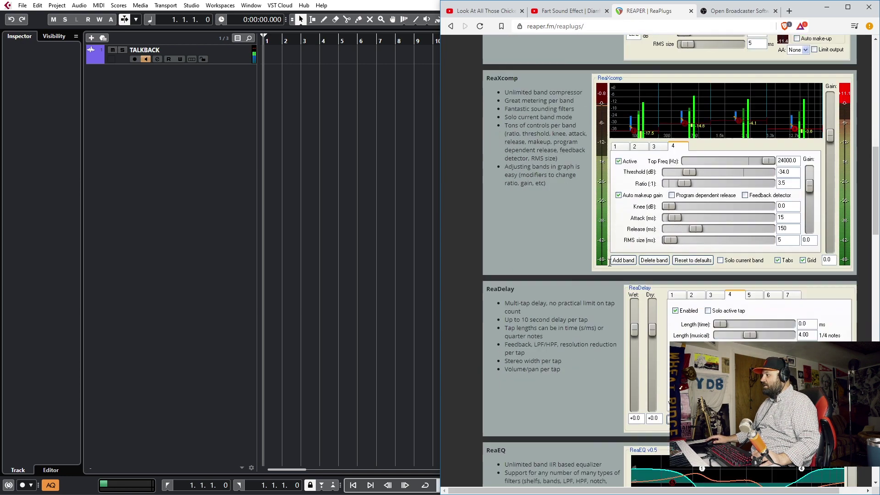
{"action": "scroll", "coordinate": [615, 269], "scroll_direction": "down", "scroll_amount": 8}
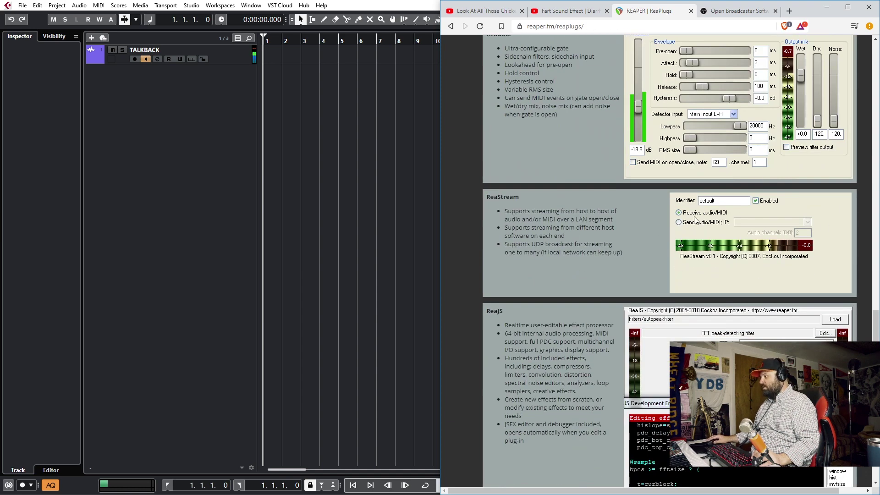
{"action": "left_click", "coordinate": [742, 12]}
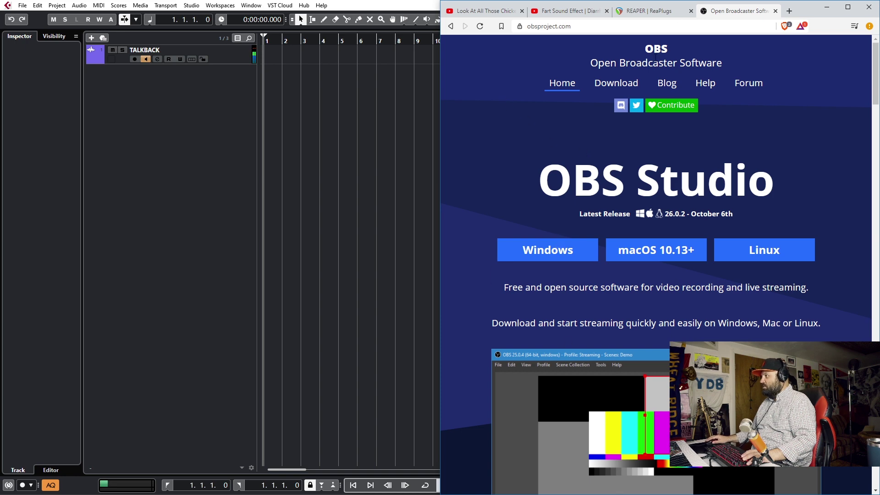
{"action": "left_click", "coordinate": [652, 11]}
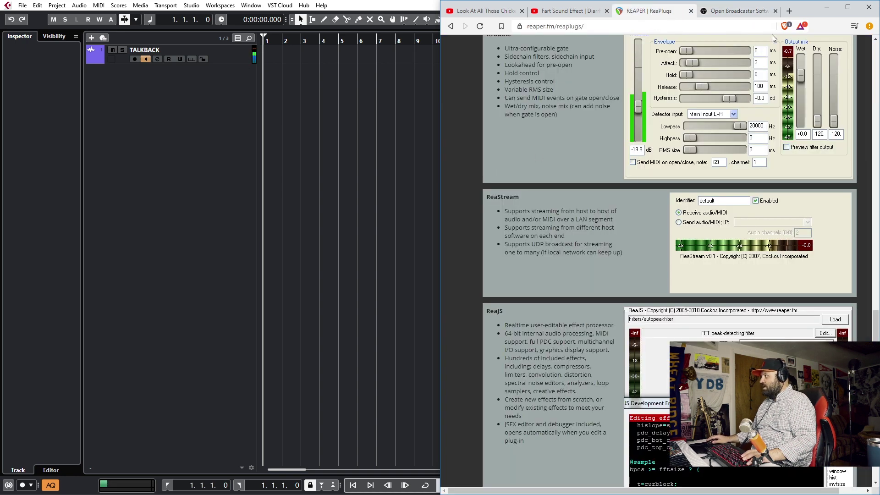
Step: Close the browser and add a stereo Group track named 'System' from the track list's context menu
{"action": "left_click", "coordinate": [869, 7]}
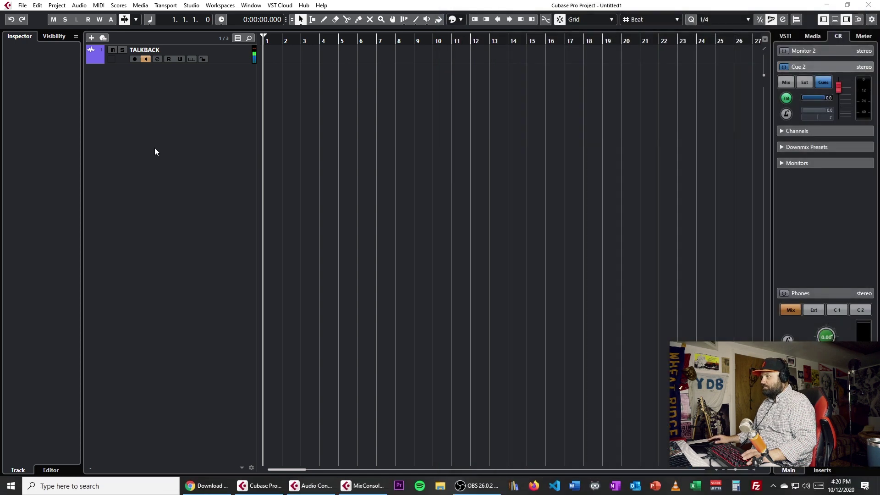
{"action": "right_click", "coordinate": [180, 122]}
{"action": "left_click", "coordinate": [157, 116]}
{"action": "right_click", "coordinate": [157, 117]}
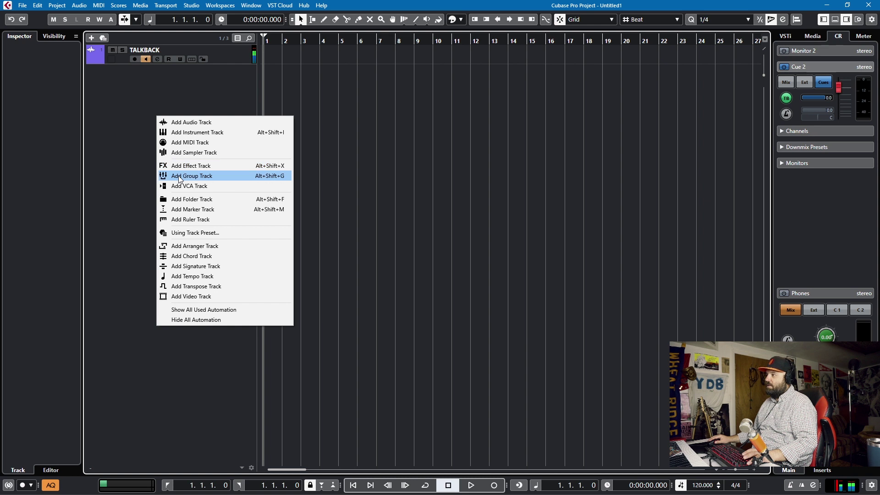
{"action": "left_click", "coordinate": [113, 137]}
{"action": "left_click", "coordinate": [89, 40]}
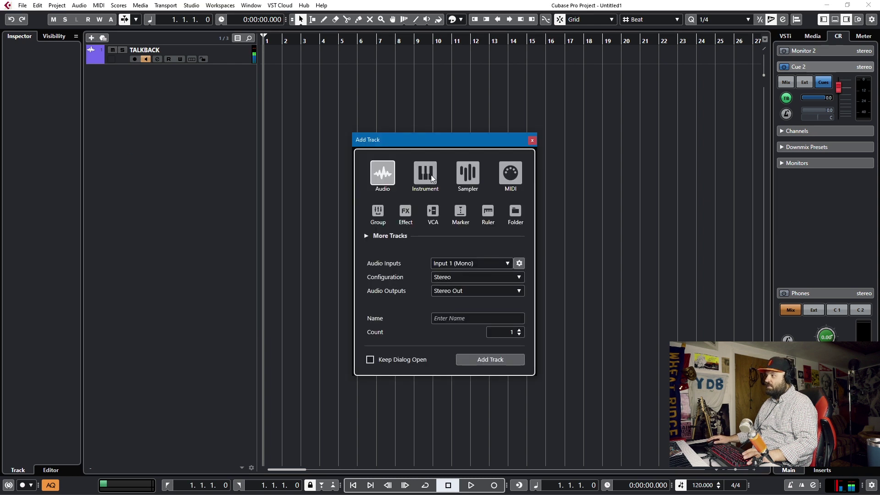
{"action": "left_click", "coordinate": [372, 214]}
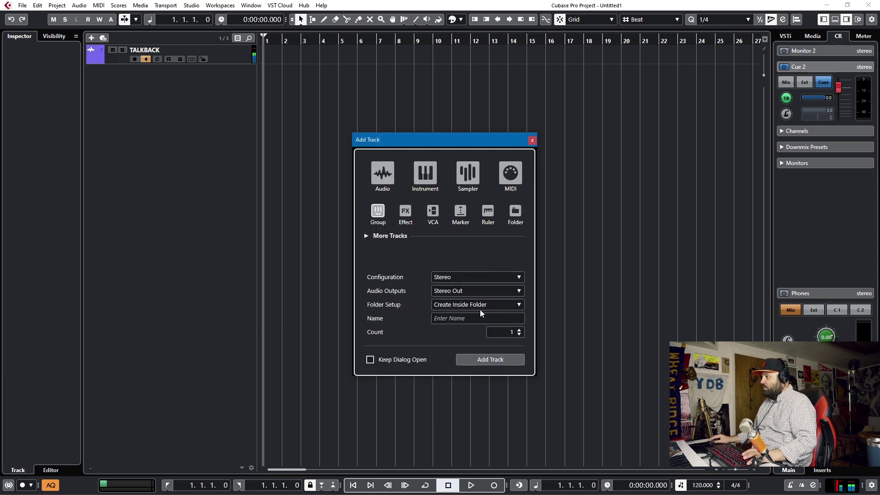
{"action": "left_click", "coordinate": [459, 317]}
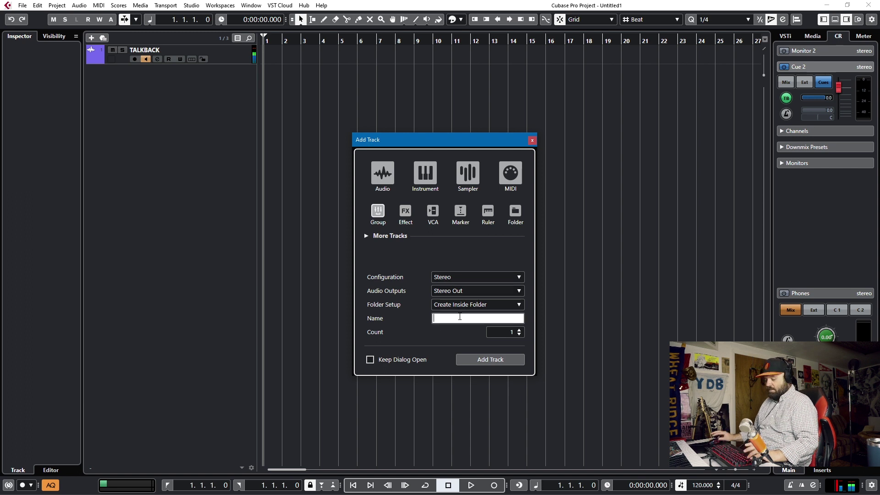
{"action": "type", "text": "System"}
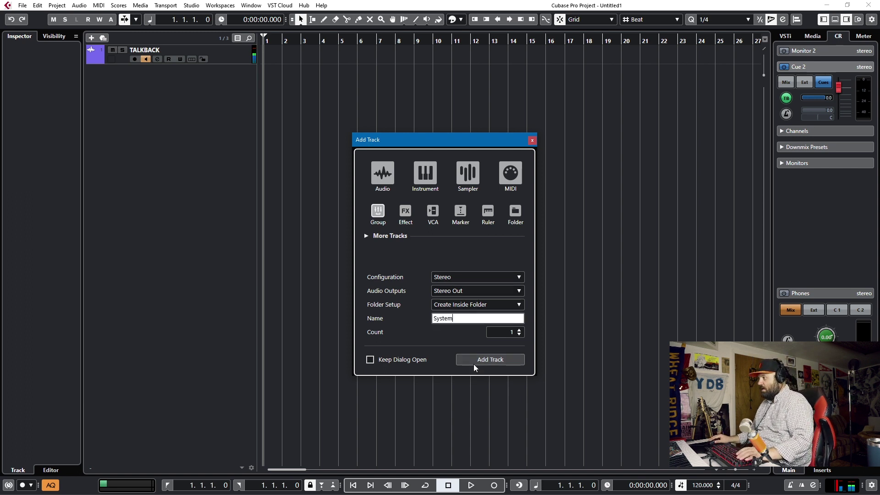
{"action": "left_click", "coordinate": [475, 362]}
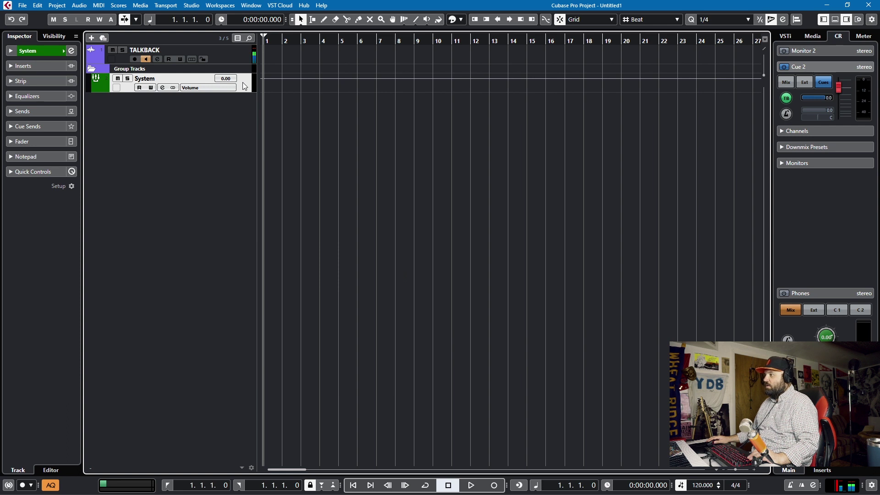
Step: Load reastream-standalone into the System track's first insert slot with identifier System
{"action": "left_click", "coordinate": [19, 65]}
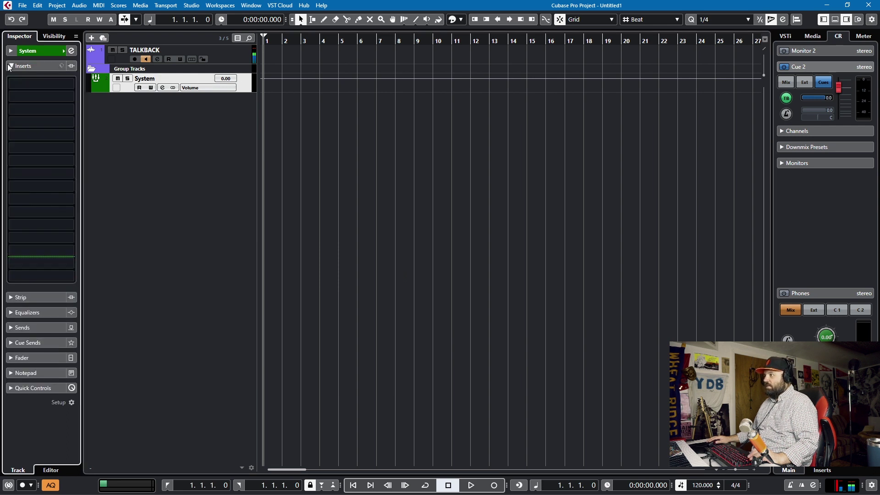
{"action": "left_click", "coordinate": [31, 84]}
{"action": "type", "text": "reas"}
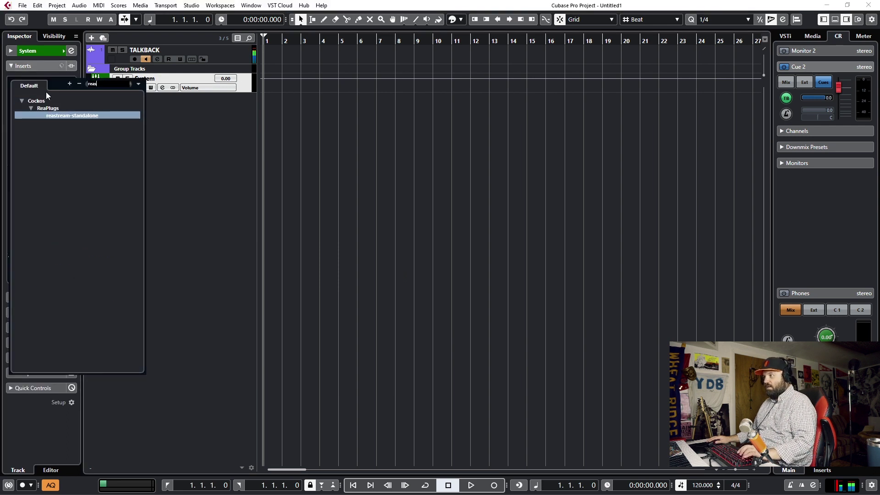
{"action": "left_click", "coordinate": [62, 115]}
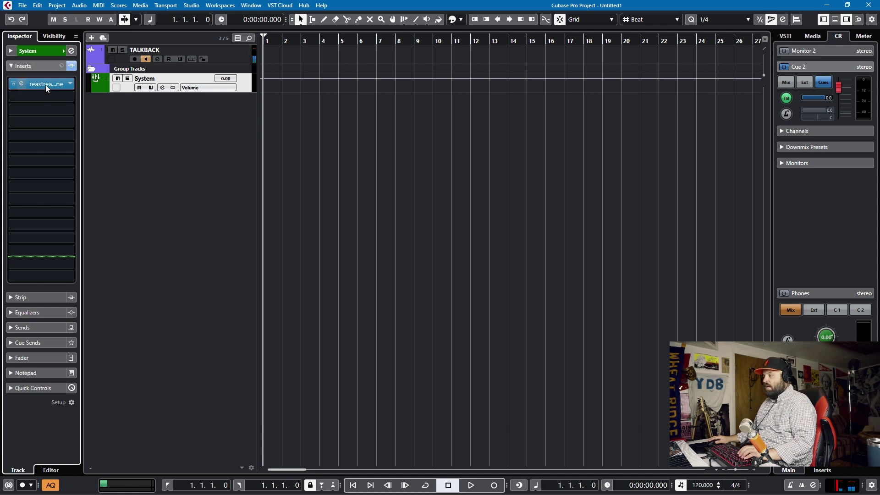
{"action": "double_click", "coordinate": [413, 233]}
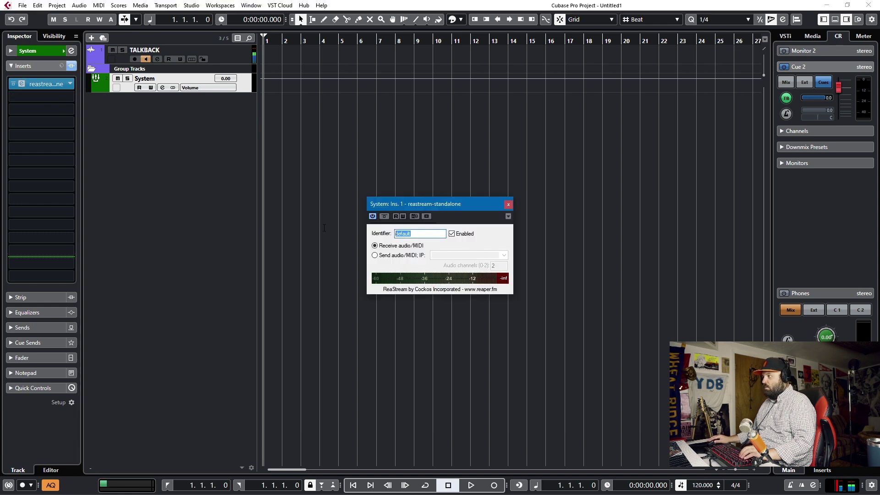
{"action": "type", "text": "System"}
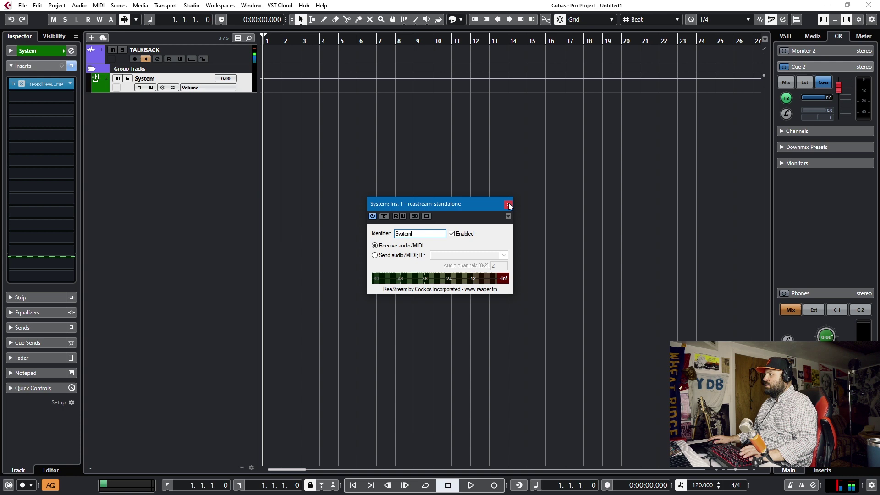
{"action": "left_click", "coordinate": [509, 204]}
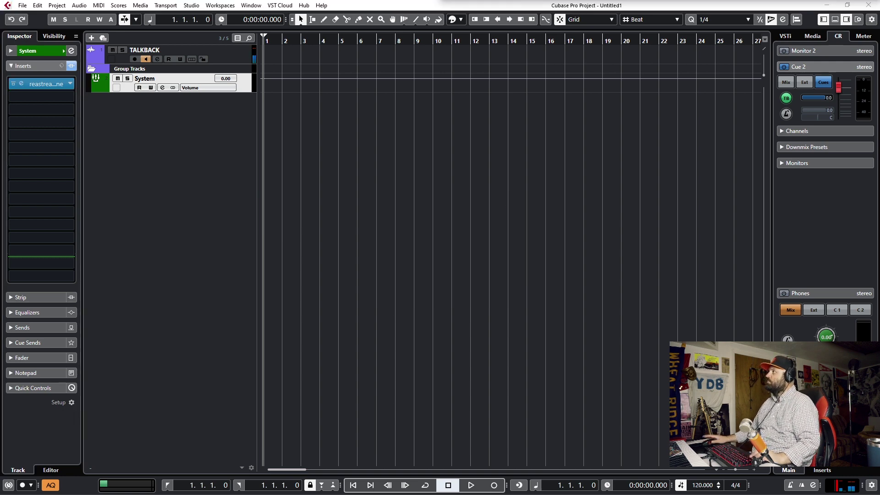
Step: Switch to OBS Studio and open Filters for Desktop Audio from the Audio Mixer
{"action": "key", "text": "alt+Tab"}
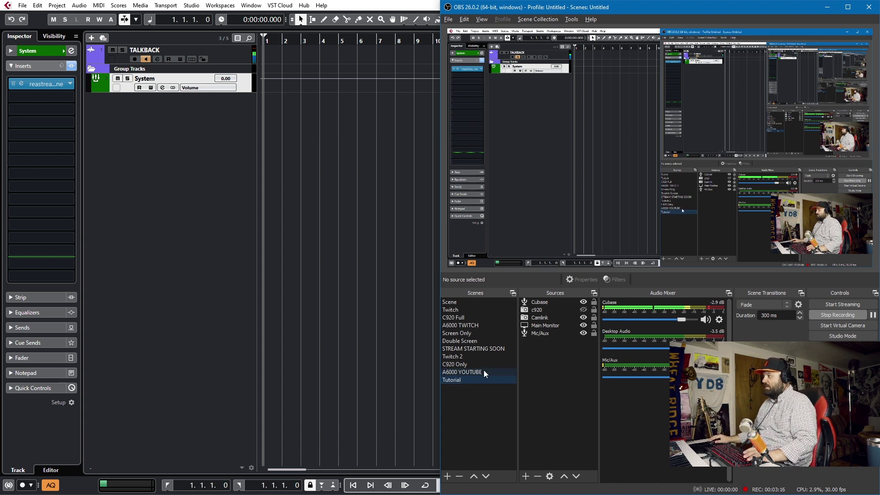
{"action": "right_click", "coordinate": [625, 331]}
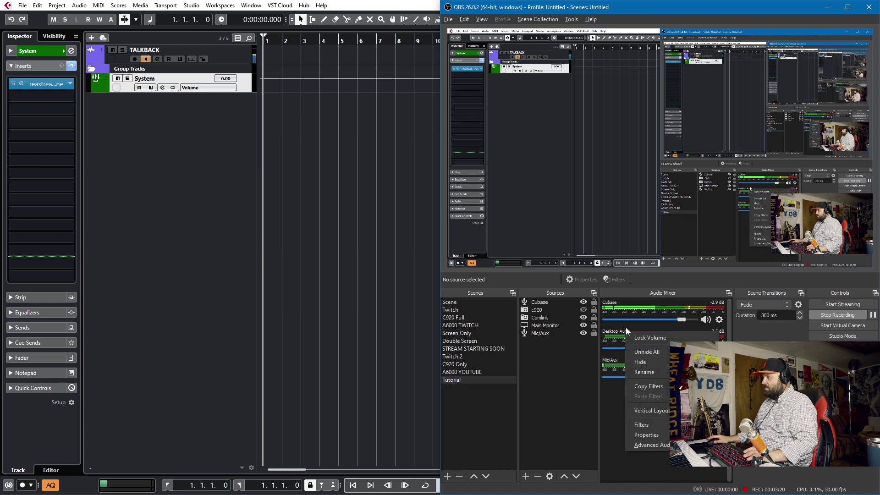
{"action": "left_click", "coordinate": [642, 425]}
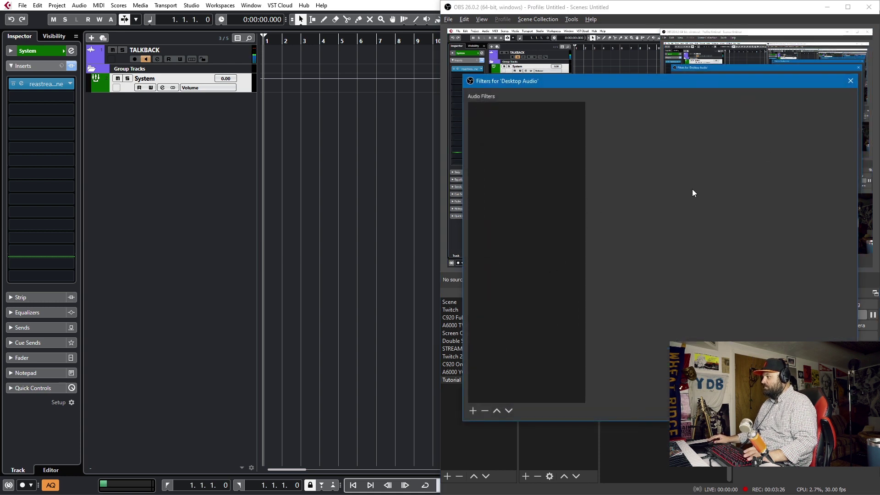
Step: Add a VST 2.x Plug-in filter named Reastream to Desktop Audio, using reastream-standalone
{"action": "left_click", "coordinate": [473, 410]}
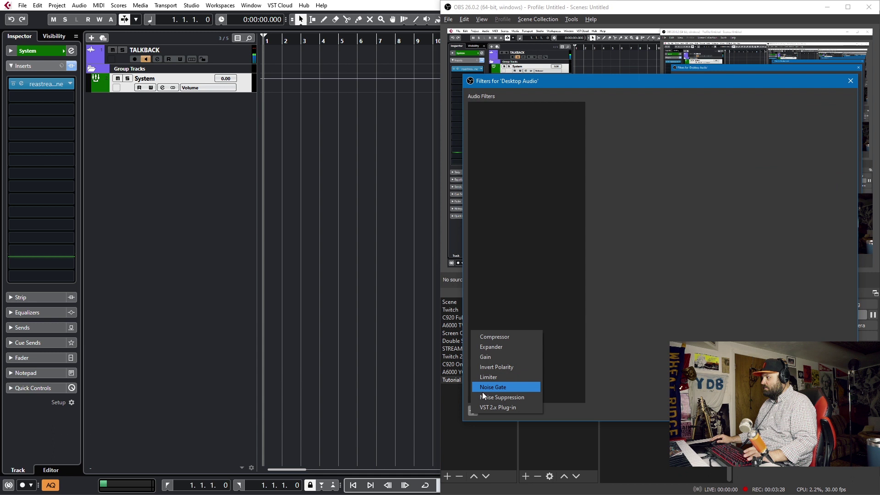
{"action": "left_click", "coordinate": [493, 407]}
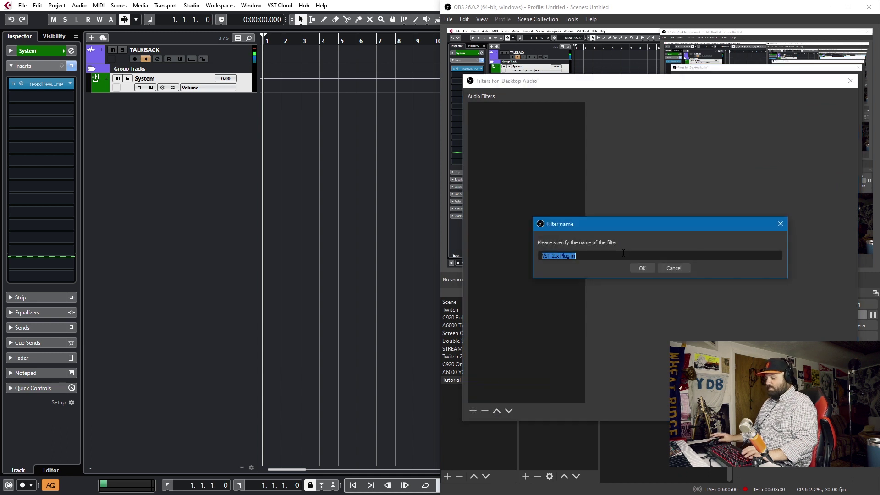
{"action": "type", "text": "Reastream"}
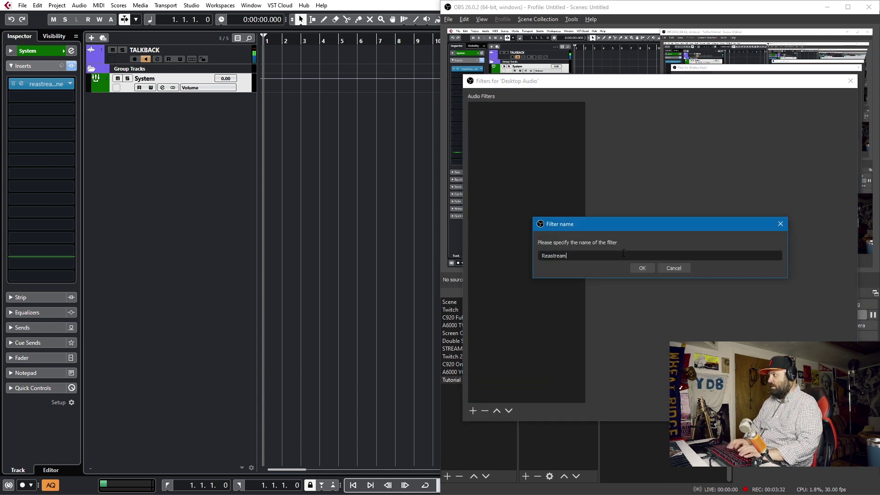
{"action": "left_click", "coordinate": [642, 268]}
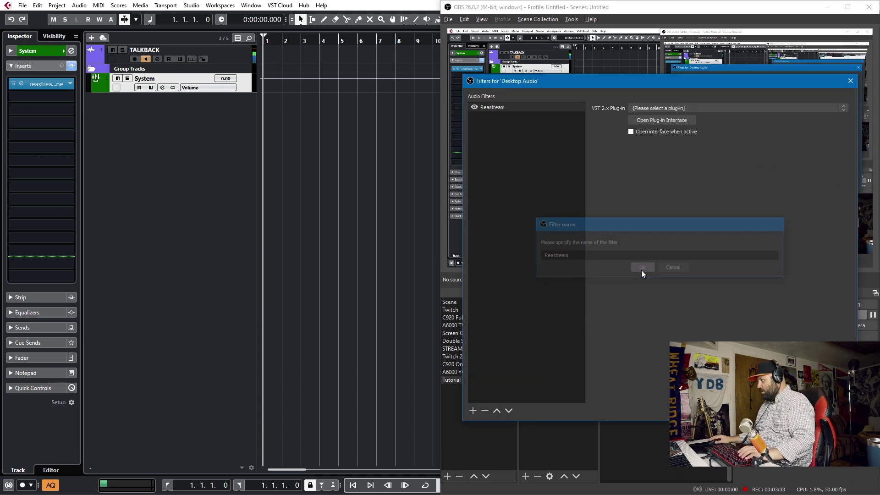
{"action": "left_click", "coordinate": [660, 104]}
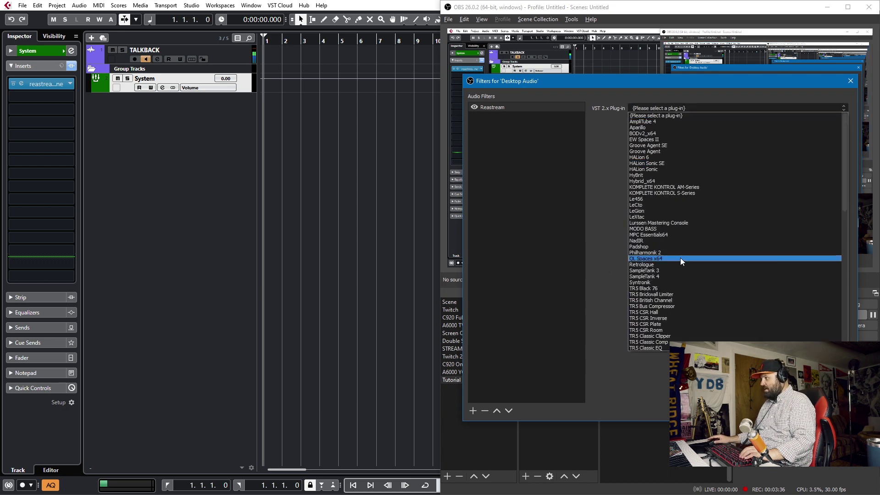
{"action": "scroll", "coordinate": [678, 266], "scroll_direction": "down", "scroll_amount": 15}
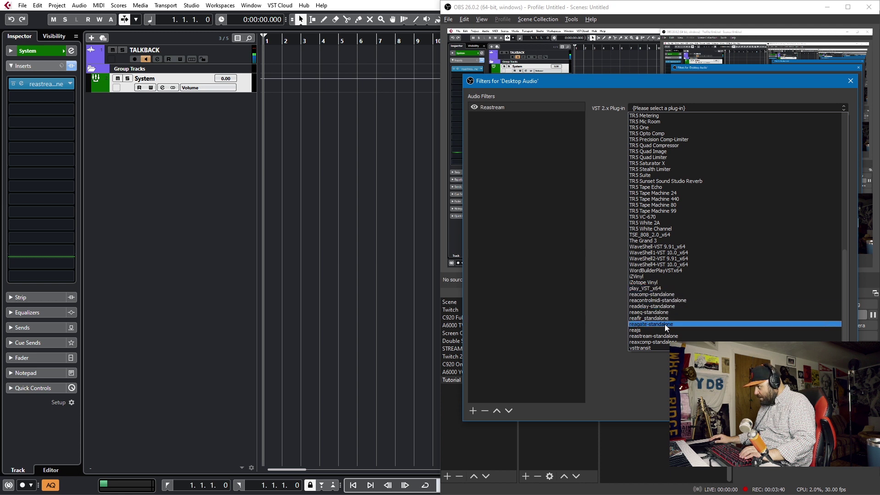
{"action": "left_click", "coordinate": [661, 336]}
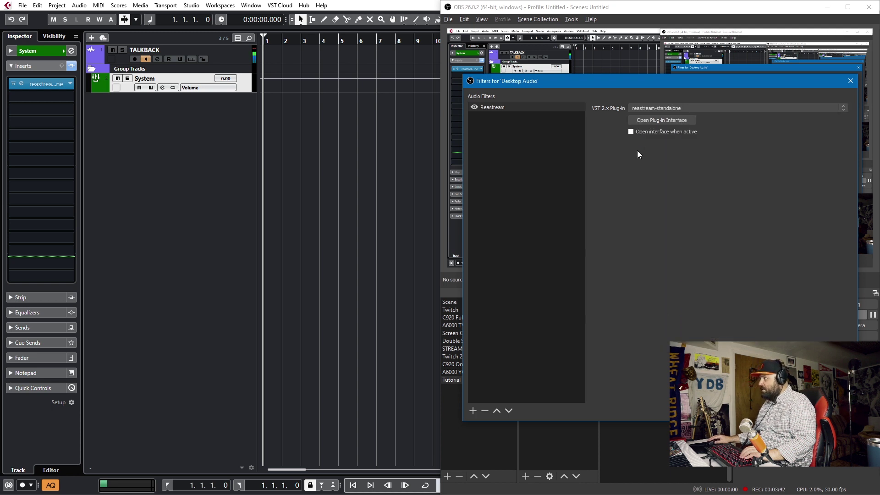
Step: Set the ReaStream filter to Send by local broadcast with identifier System
{"action": "left_click", "coordinate": [649, 121]}
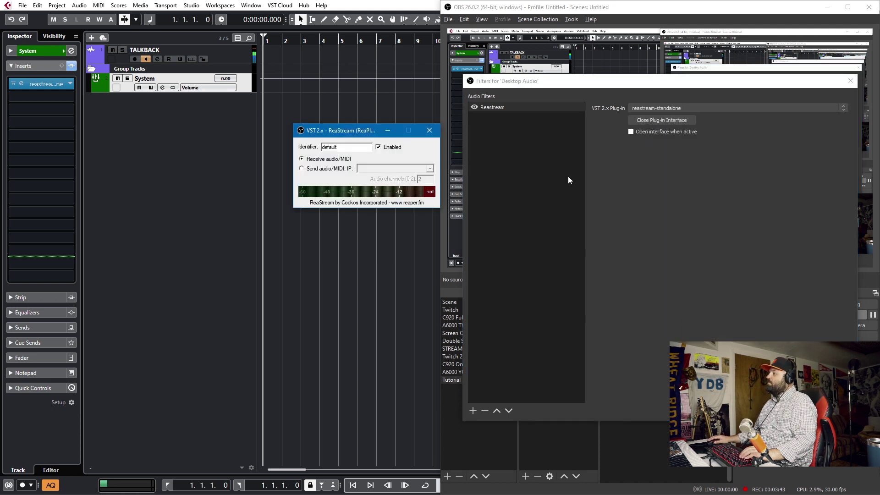
{"action": "left_click", "coordinate": [308, 169]}
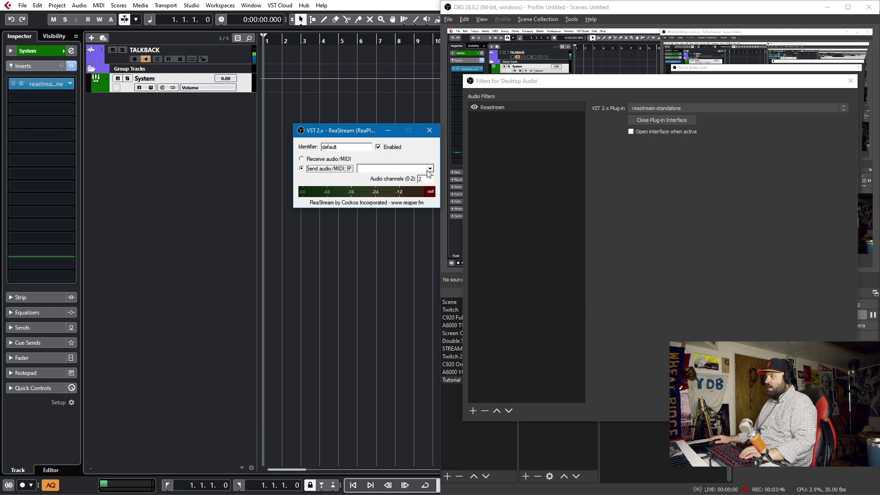
{"action": "left_click", "coordinate": [429, 169]}
{"action": "left_click", "coordinate": [371, 177]}
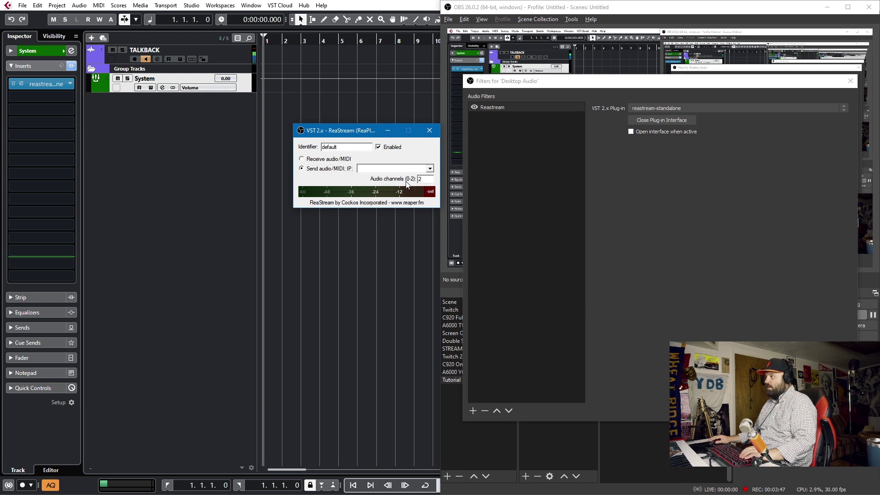
{"action": "double_click", "coordinate": [347, 147]}
{"action": "type", "text": "Syste"}
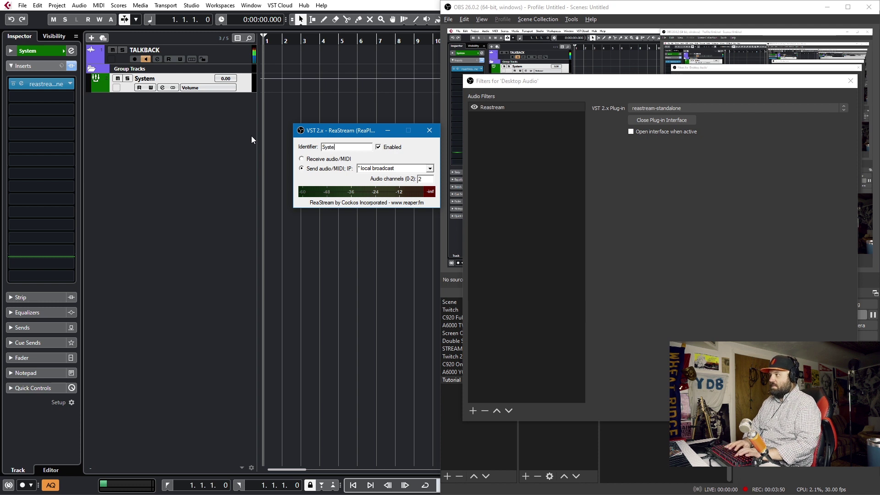
{"action": "type", "text": "m"}
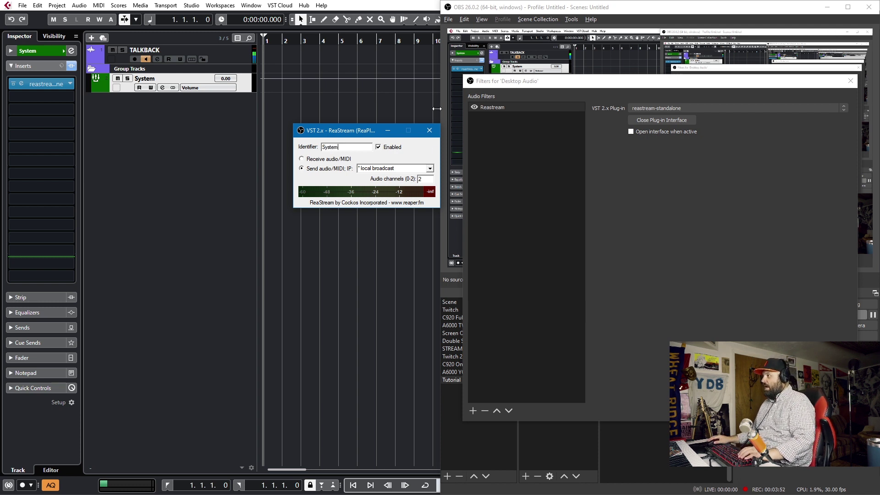
{"action": "left_click", "coordinate": [430, 131]}
Step: Keep the System track's ReaStream window always on top and test it with the YouTube chicken video
{"action": "left_click", "coordinate": [37, 83]}
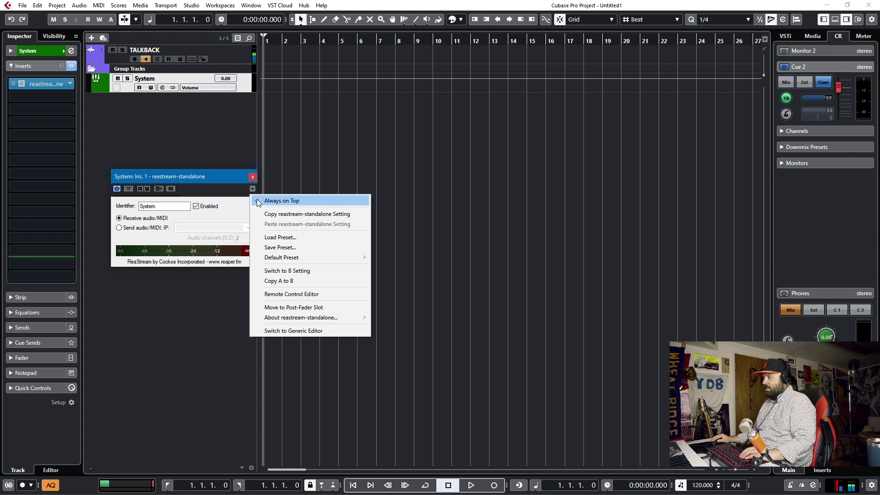
{"action": "left_click", "coordinate": [256, 198]}
{"action": "key", "text": "alt+Tab"}
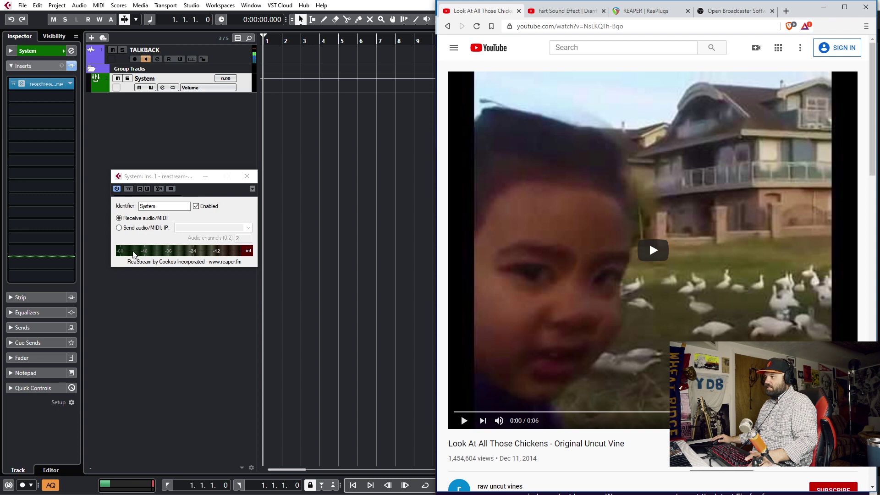
{"action": "left_click", "coordinate": [647, 253]}
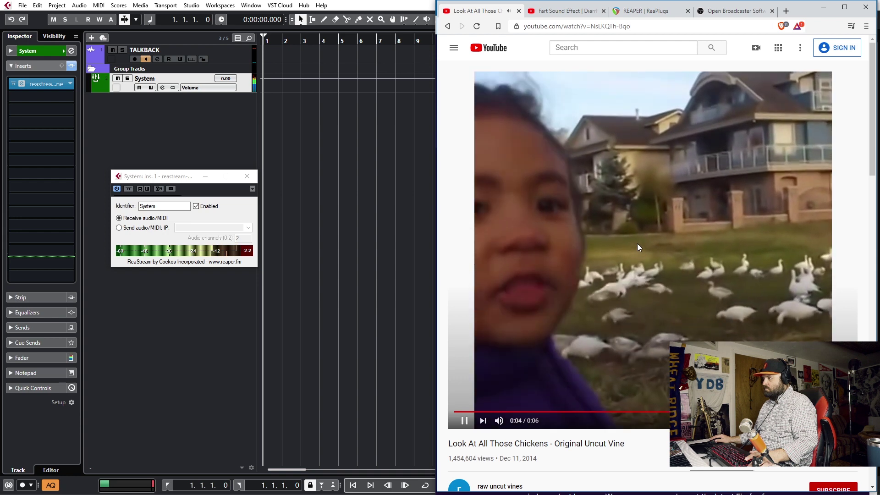
{"action": "left_click", "coordinate": [470, 427]}
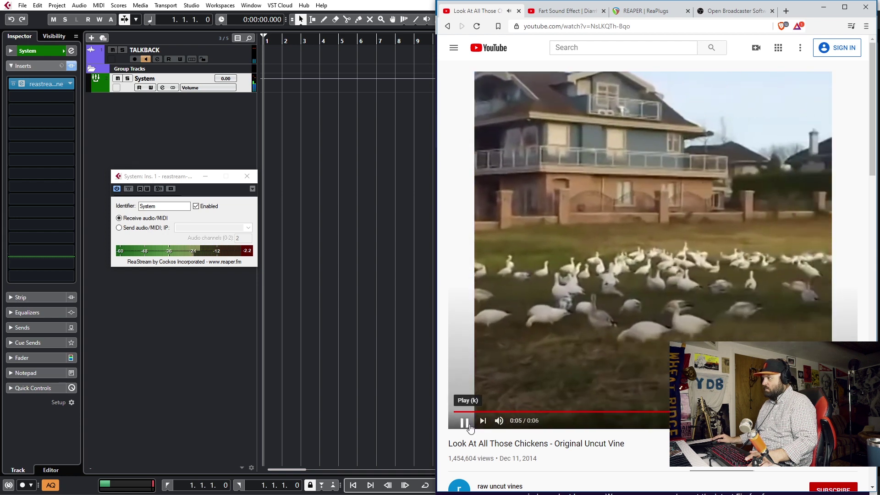
{"action": "left_click", "coordinate": [358, 274]}
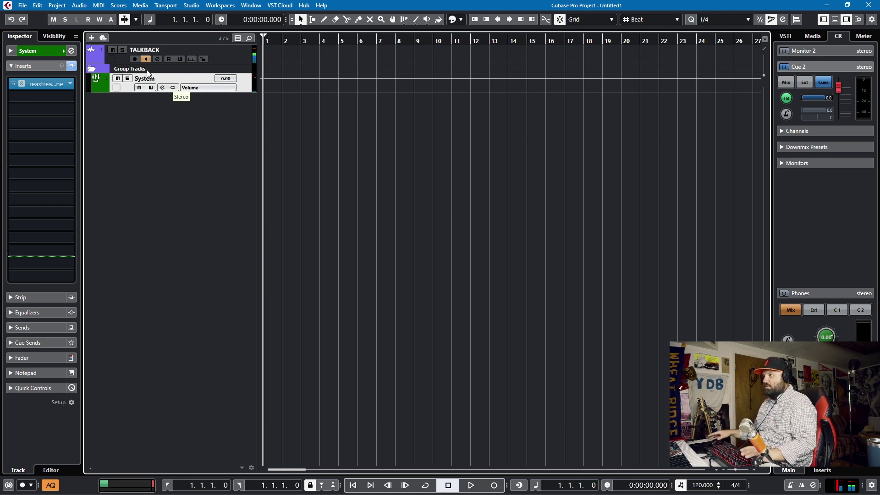
Step: Prepare a stereo audio track with input Groups > System, named System Sound
{"action": "left_click", "coordinate": [91, 38]}
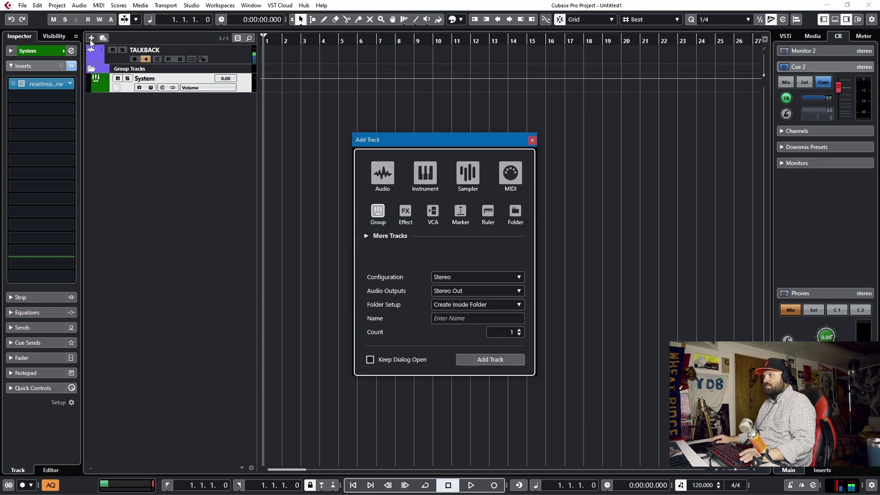
{"action": "left_click", "coordinate": [380, 178]}
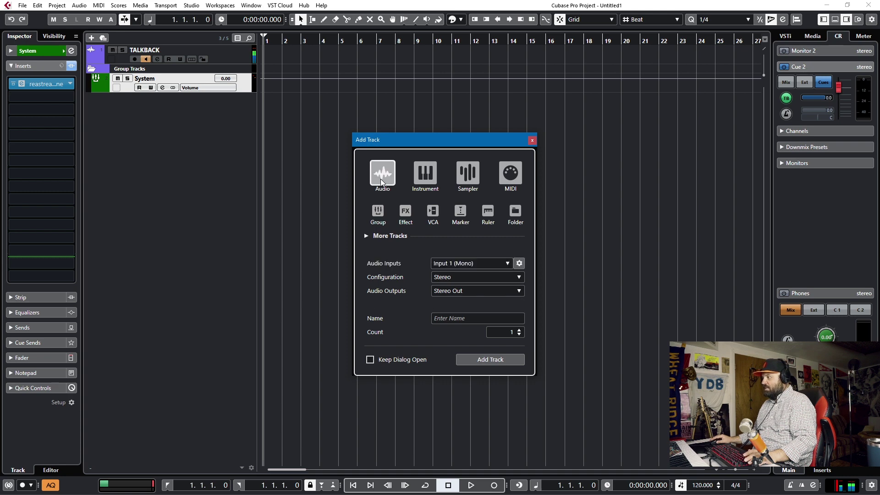
{"action": "left_click", "coordinate": [509, 264]}
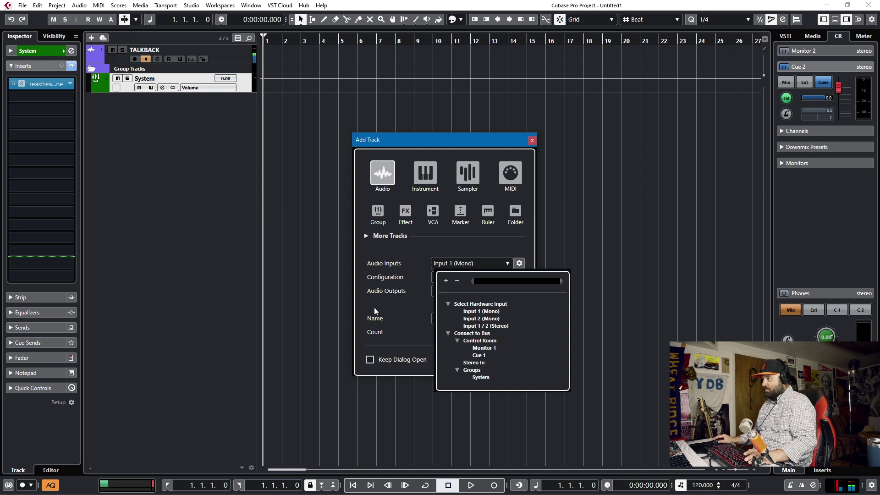
{"action": "left_click", "coordinate": [380, 175]}
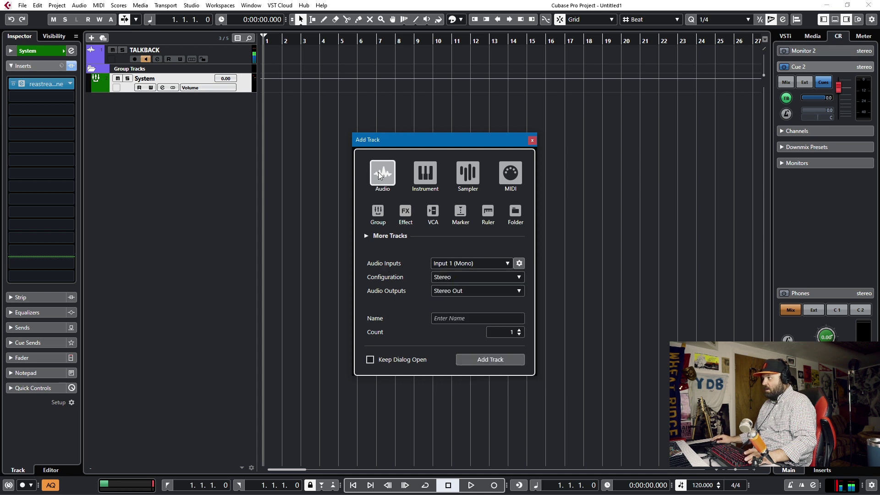
{"action": "left_click", "coordinate": [474, 261]}
{"action": "left_click", "coordinate": [482, 376]}
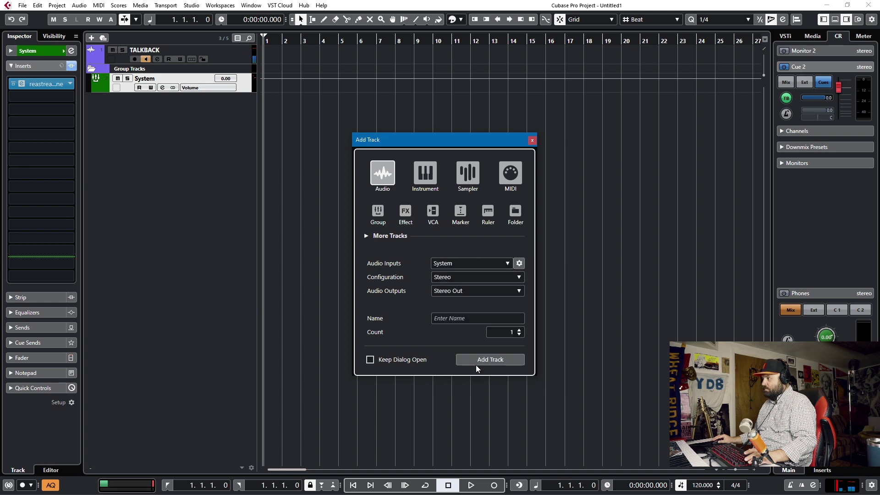
{"action": "left_click", "coordinate": [458, 319]}
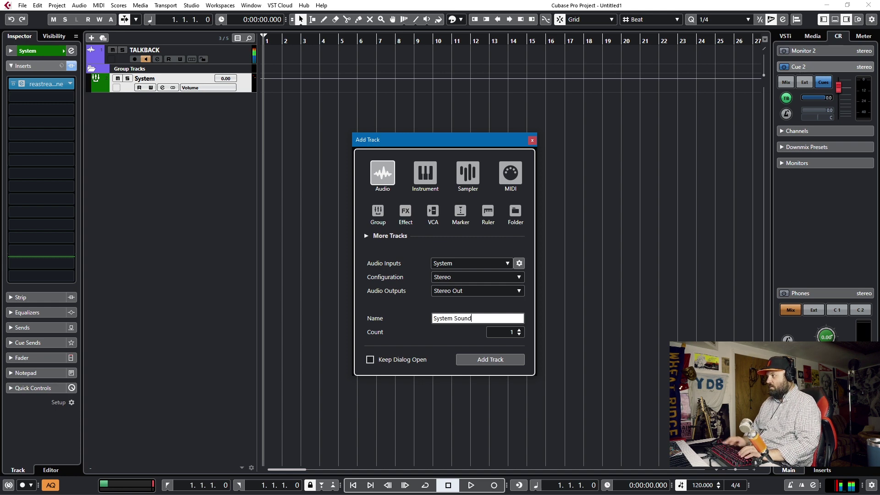
Step: Create and record-arm the System Sound track, then start recording with keypad *
{"action": "left_click", "coordinate": [483, 358]}
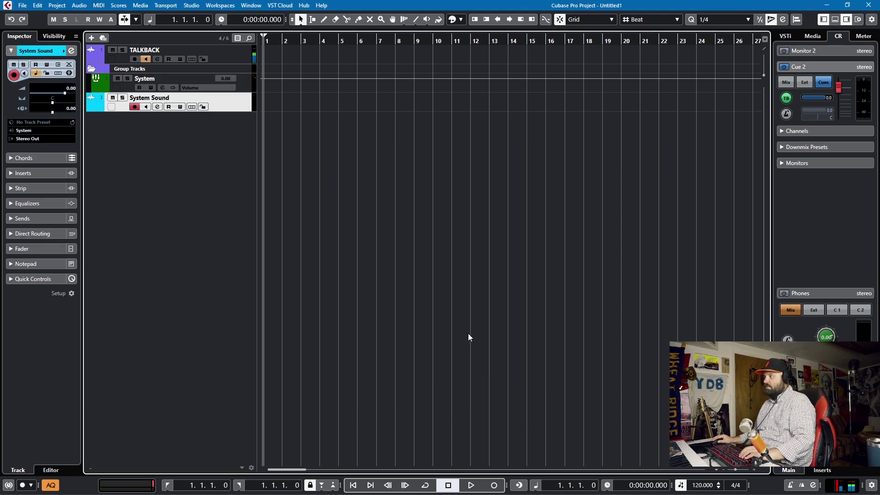
{"action": "right_click", "coordinate": [238, 83]}
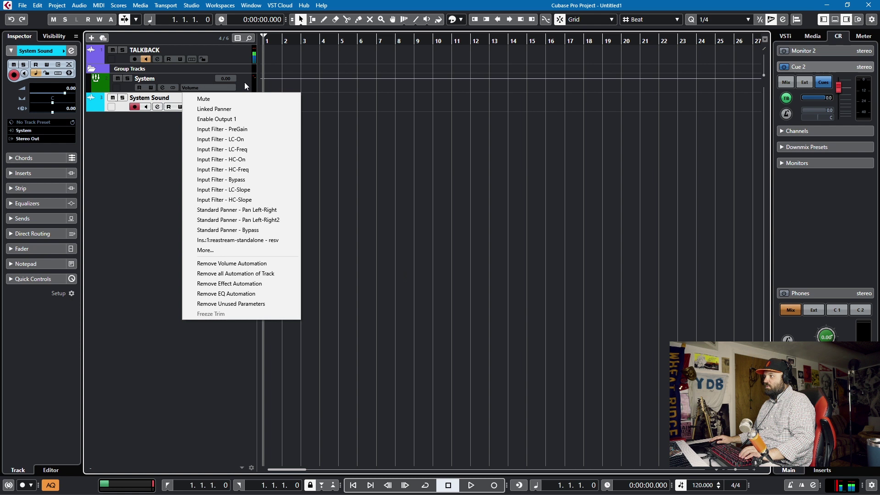
{"action": "left_click", "coordinate": [245, 81]}
{"action": "left_click", "coordinate": [242, 110]}
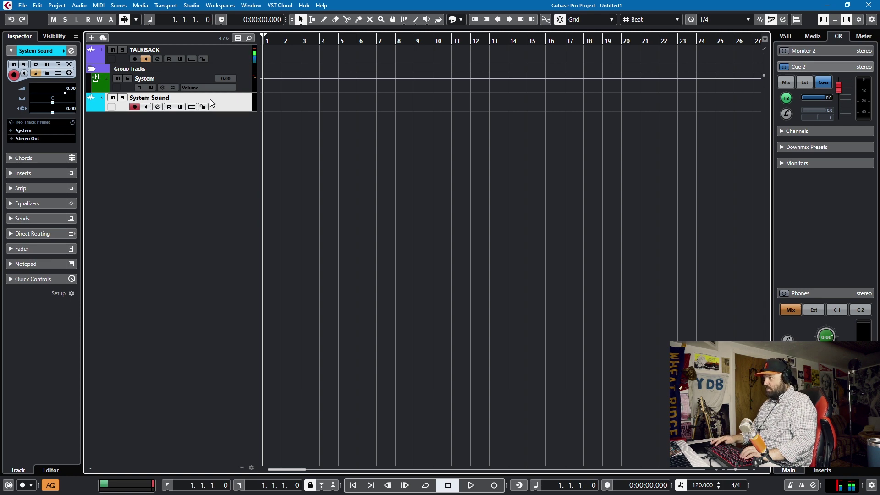
{"action": "key", "text": "KP_Multiply"}
{"action": "key", "text": "alt+Tab"}
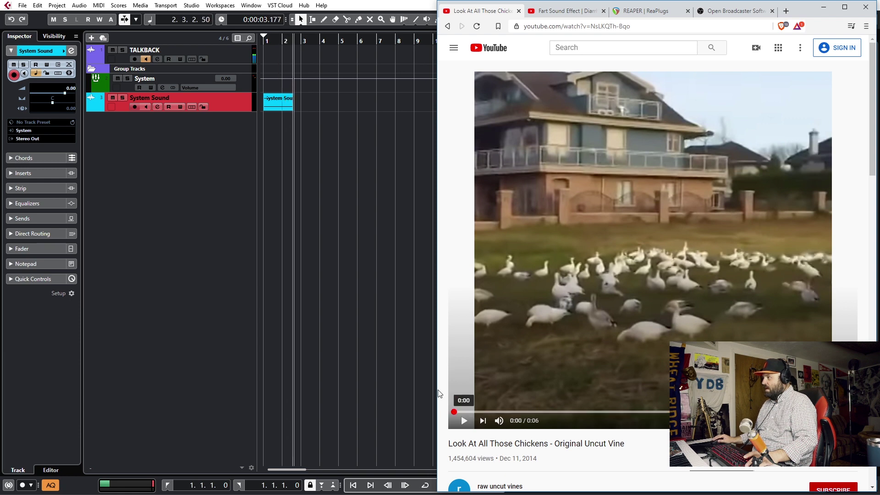
Step: Record the chicken video's audio as System Sound_03, play it back, then move the cursor to bar 8
{"action": "left_click", "coordinate": [464, 422]}
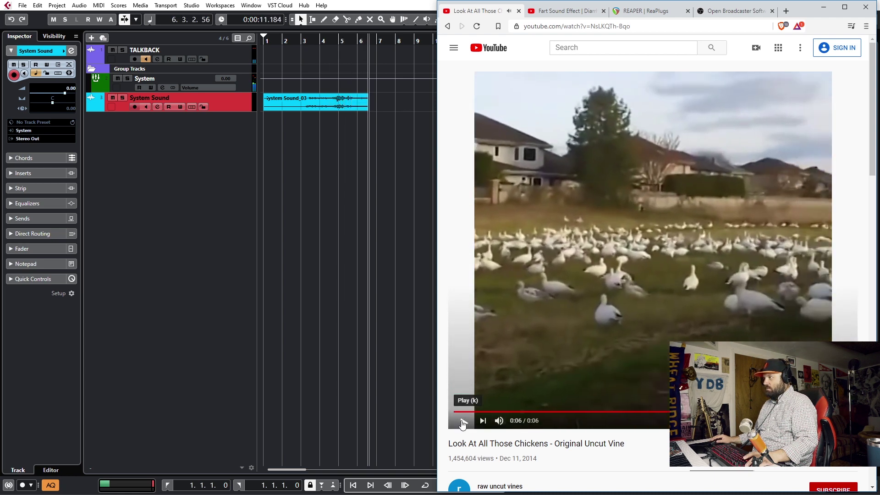
{"action": "left_click", "coordinate": [337, 228]}
{"action": "key", "text": "space"}
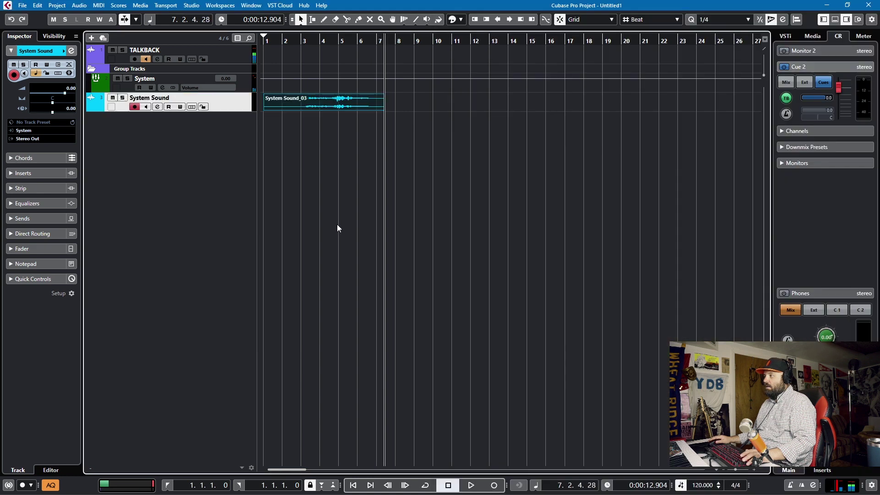
{"action": "key", "text": "Home"}
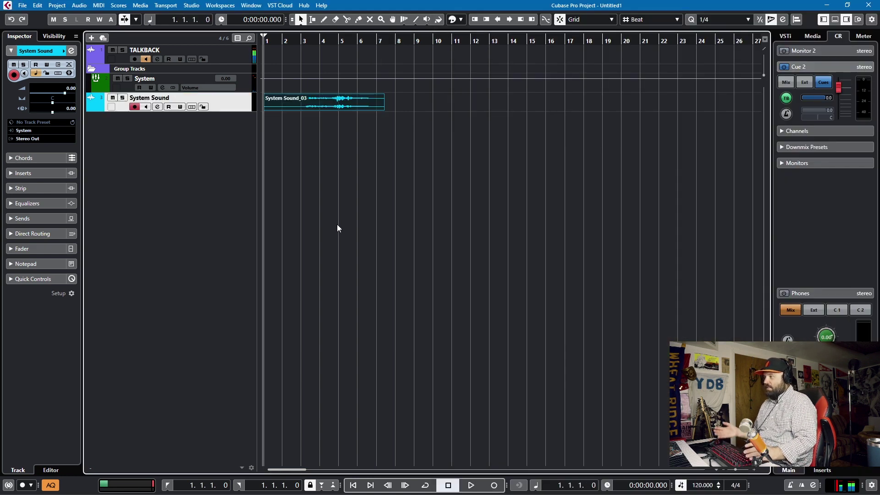
{"action": "key", "text": "space"}
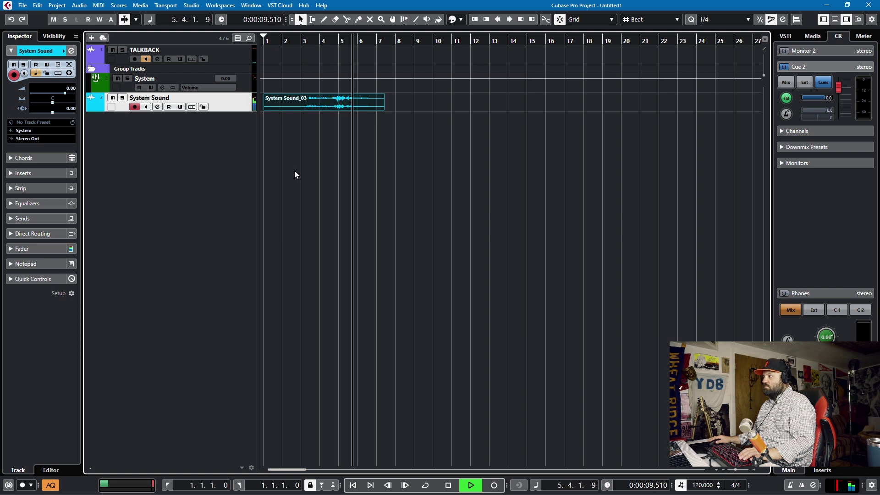
{"action": "key", "text": "space"}
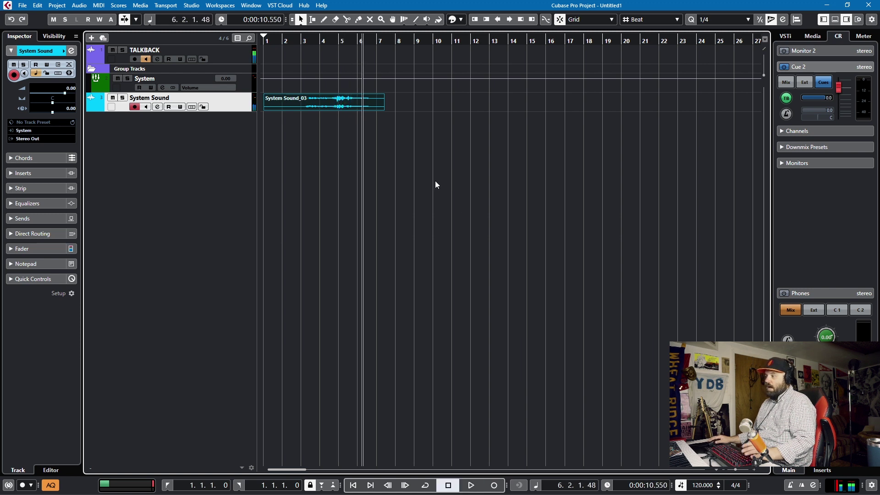
{"action": "left_click", "coordinate": [398, 40]}
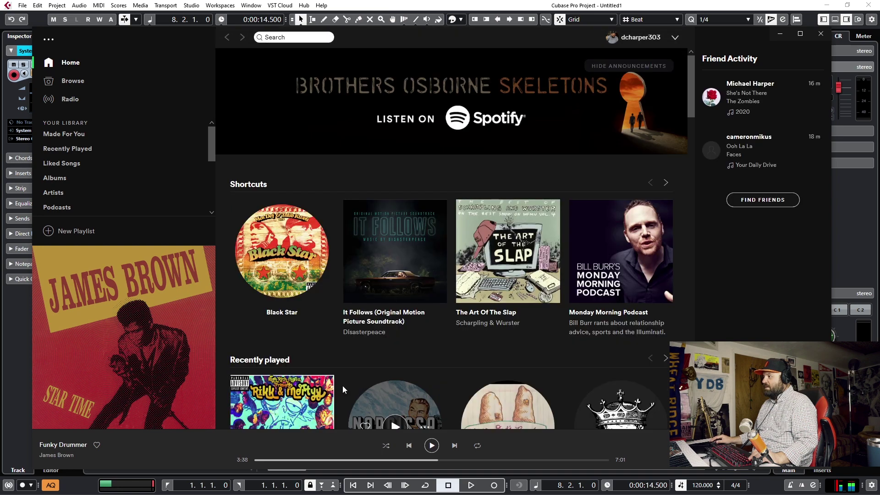
Step: Play The Butthole from the Spotify artist page and record it in Cubase as System Sound_04
{"action": "left_click", "coordinate": [498, 404]}
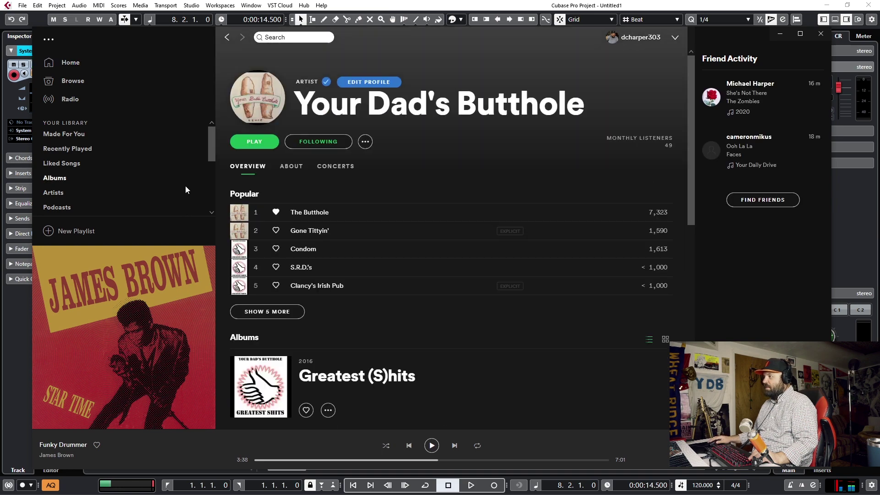
{"action": "left_click", "coordinate": [259, 213]}
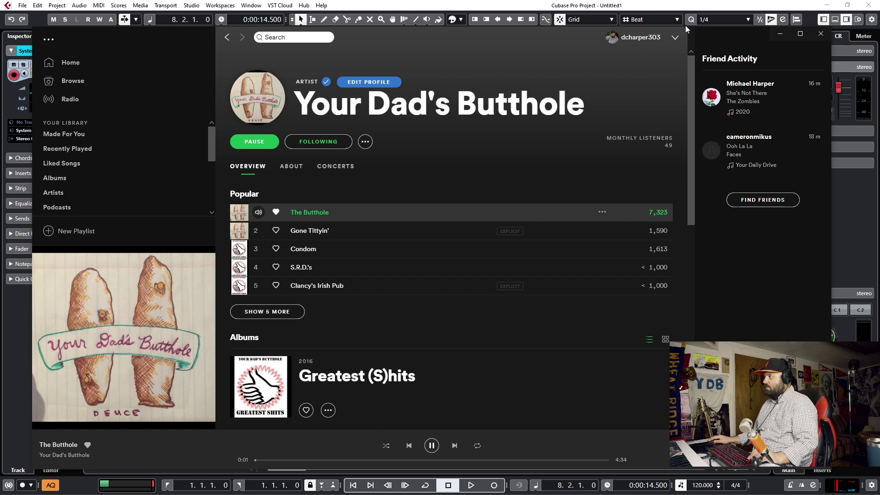
{"action": "key", "text": "alt+Tab"}
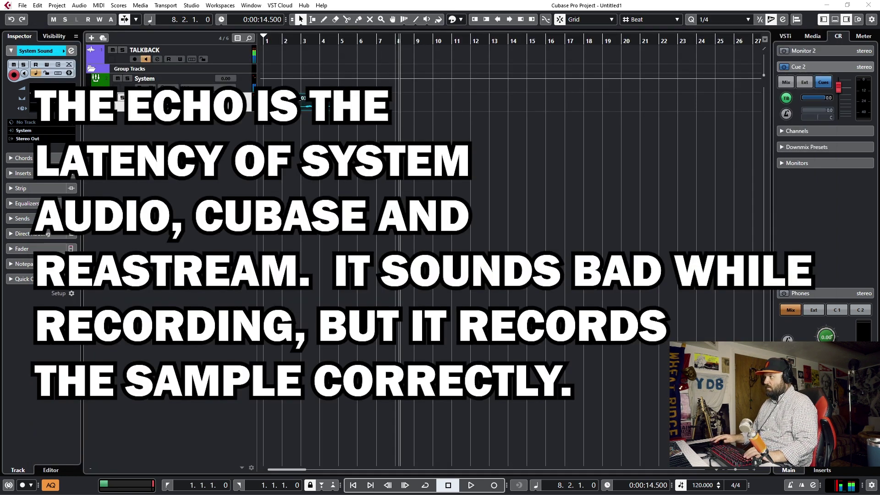
{"action": "left_click", "coordinate": [242, 120]}
{"action": "key", "text": "KP_Multiply"}
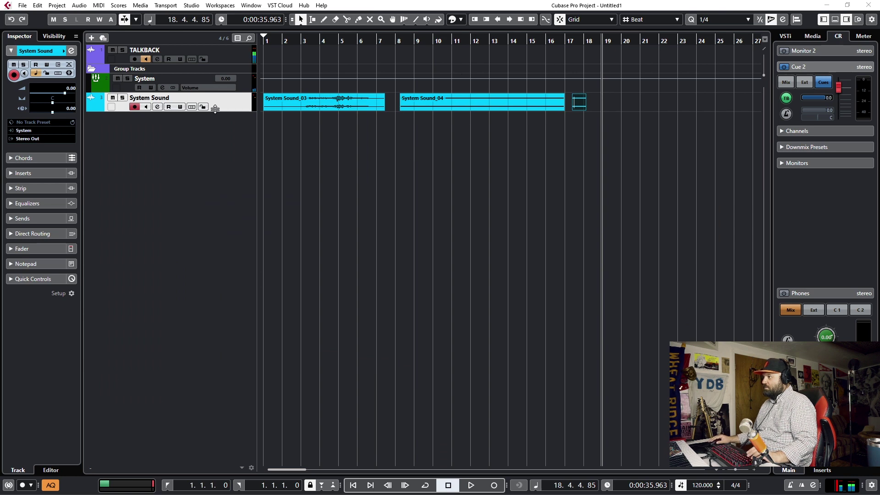
Step: Enlarge the System Sound track to see waveforms and play back the Spotify clip from about bar 9.8
{"action": "left_click_drag", "start_coordinate": [226, 112], "coordinate": [218, 344]}
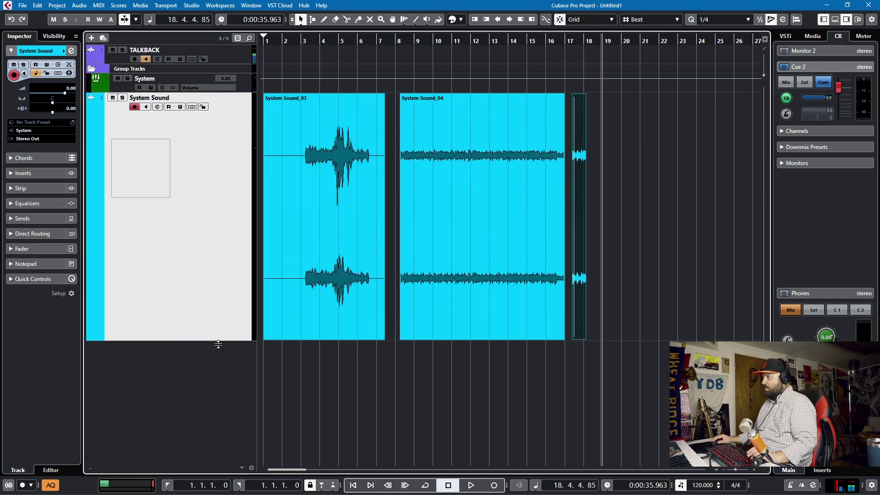
{"action": "left_click", "coordinate": [431, 41]}
{"action": "key", "text": "space"}
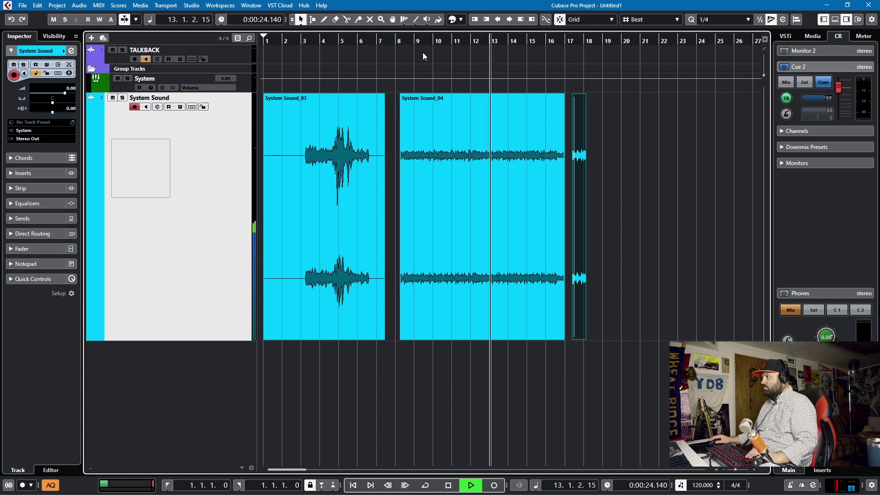
{"action": "key", "text": "space"}
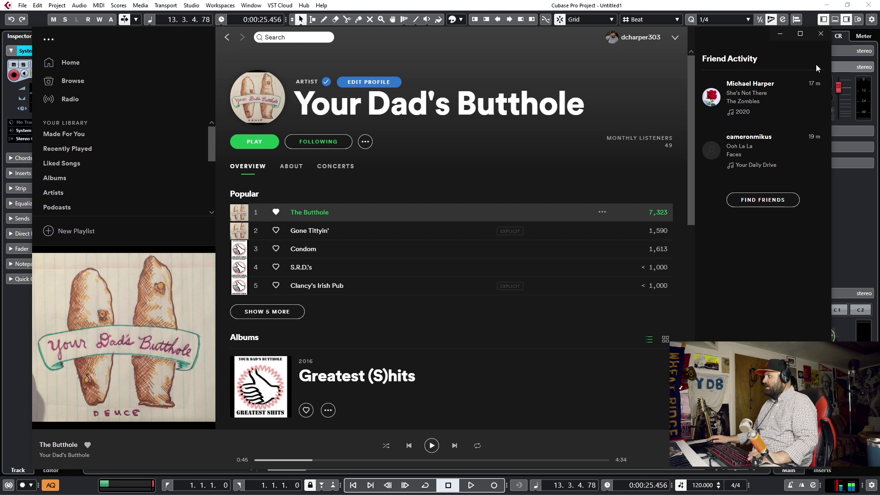
Step: Close Spotify, raise the System Sound_04 clip's volume, and listen to the louder clip
{"action": "left_click", "coordinate": [820, 34]}
{"action": "left_click_drag", "start_coordinate": [481, 94], "coordinate": [481, 11]}
{"action": "key", "text": "space"}
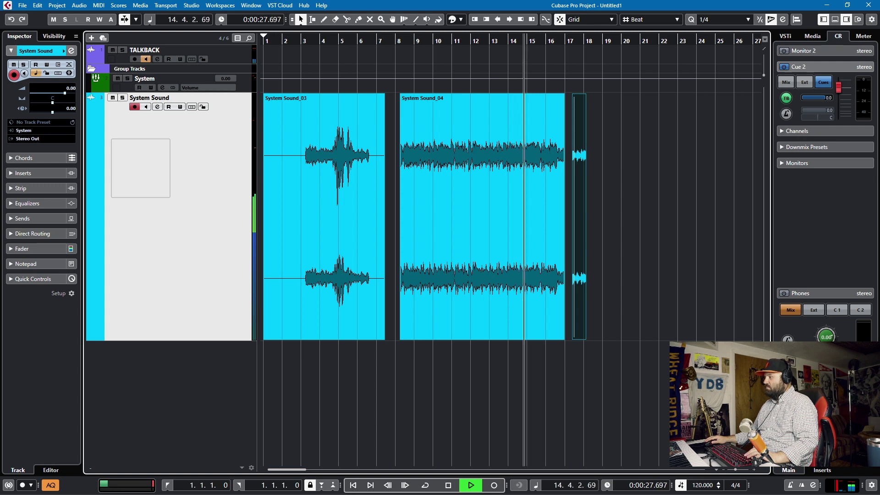
{"action": "key", "text": "space"}
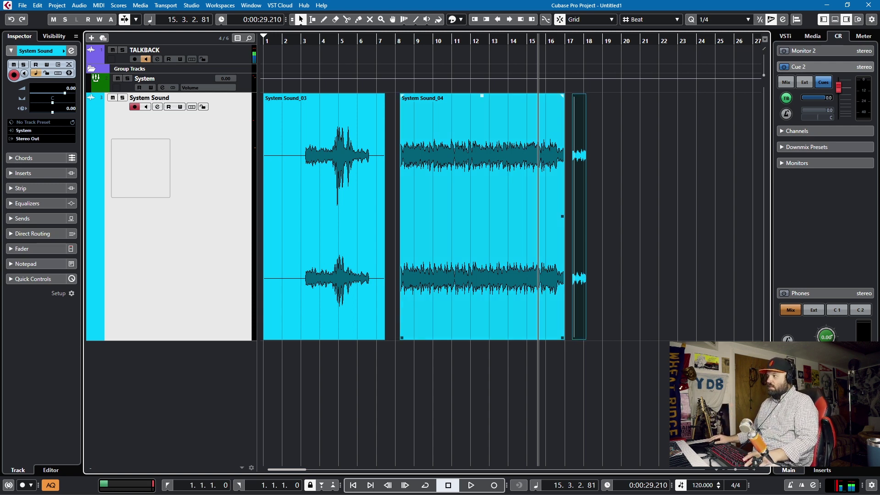
{"action": "left_click", "coordinate": [244, 82]}
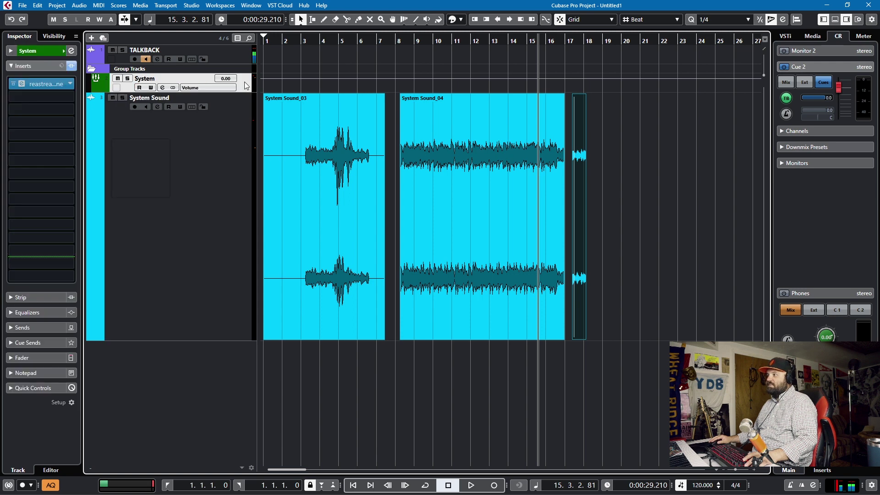
{"action": "key", "text": "alt+Tab"}
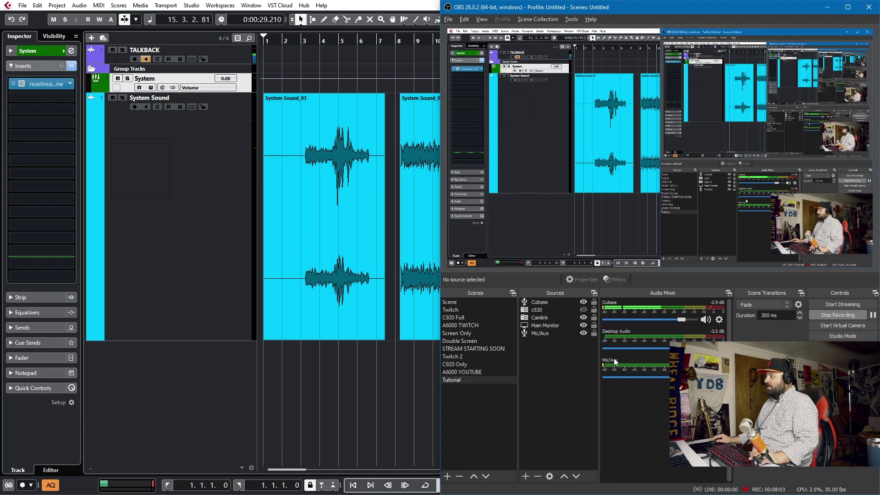
{"action": "right_click", "coordinate": [620, 334]}
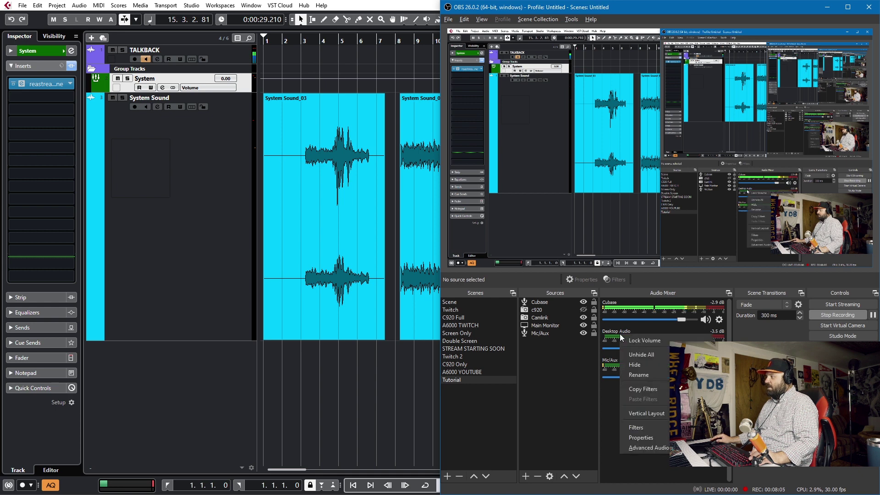
{"action": "left_click", "coordinate": [220, 149]}
{"action": "left_click", "coordinate": [245, 86]}
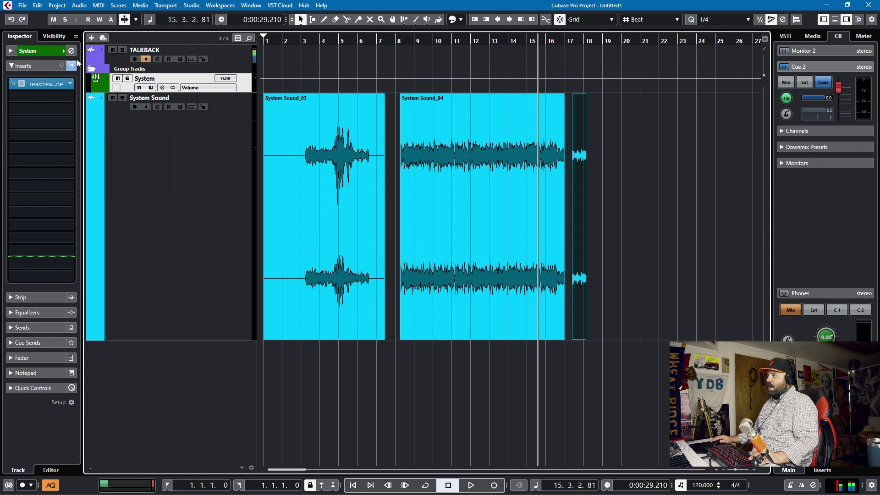
Step: Select the armed System Sound track in the track list
{"action": "left_click", "coordinate": [228, 247]}
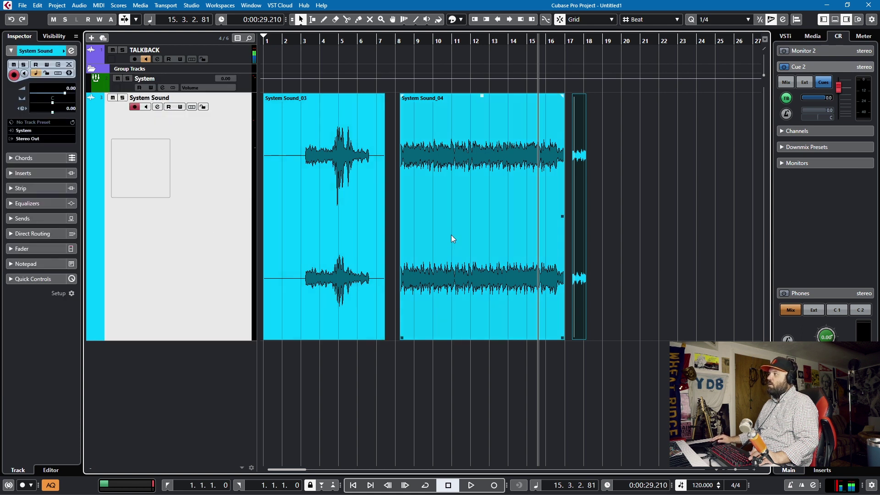